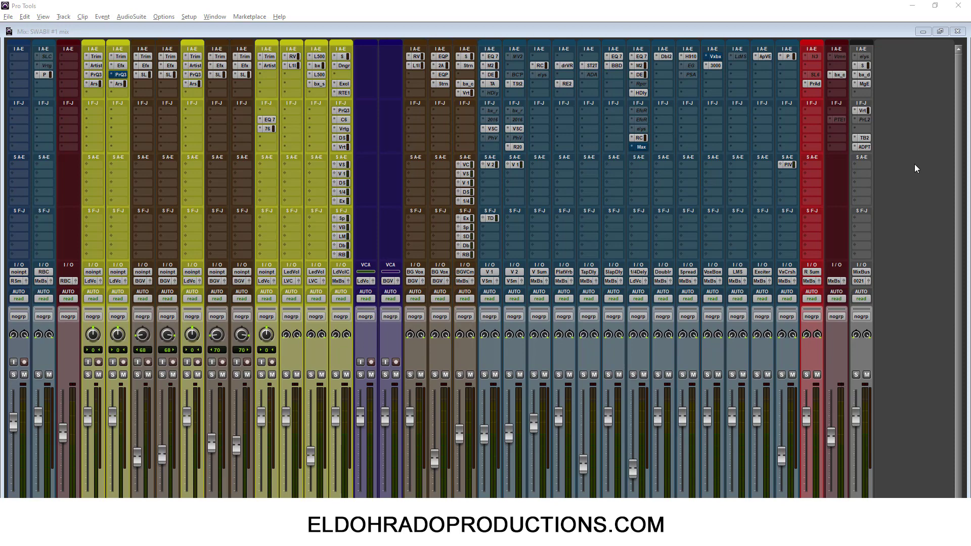
# Open the Vertigo VSM-3 insert on the lead vocal combine track and mute the first track in the session.
pyautogui.click(343, 128)
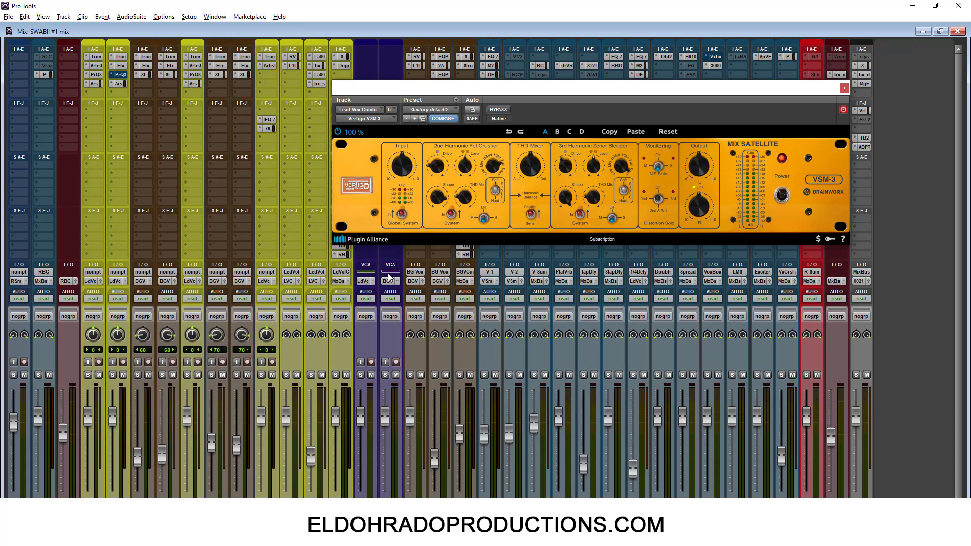
pyautogui.moveTo(669, 87); pyautogui.dragTo(636, 122)
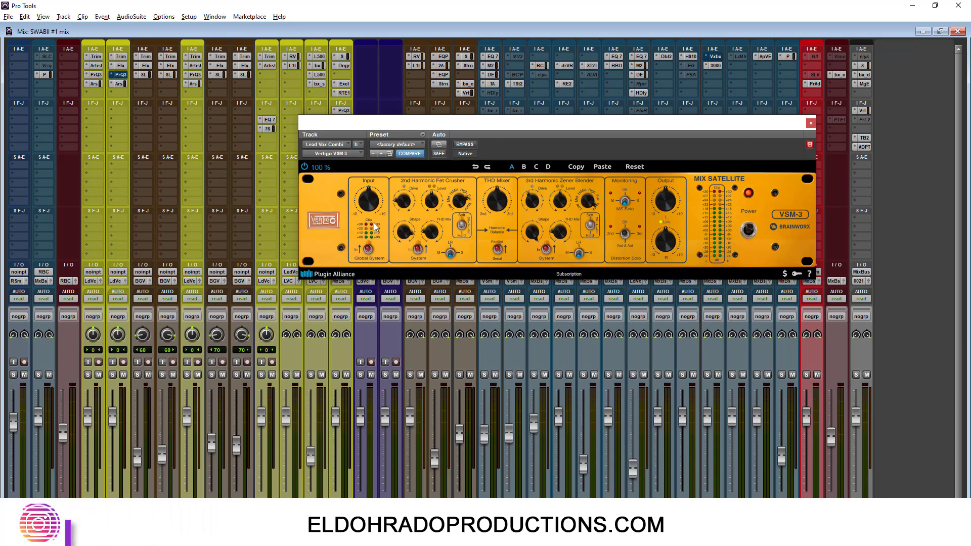
pyautogui.click(368, 253)
pyautogui.click(24, 375)
# Select the three consecutive vocal clips on Audio 1 from about bar 8 to bar 11 in the Edit window.
pyautogui.hotkey('ctrl', '=')
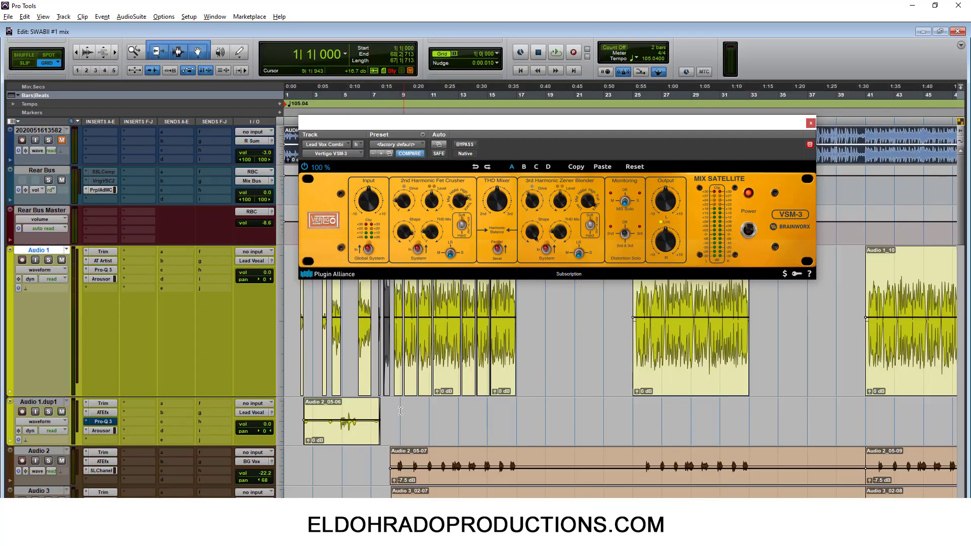
pyautogui.click(401, 410)
pyautogui.hotkey('ctrl', ']')
pyautogui.hotkey('ctrl', ']')
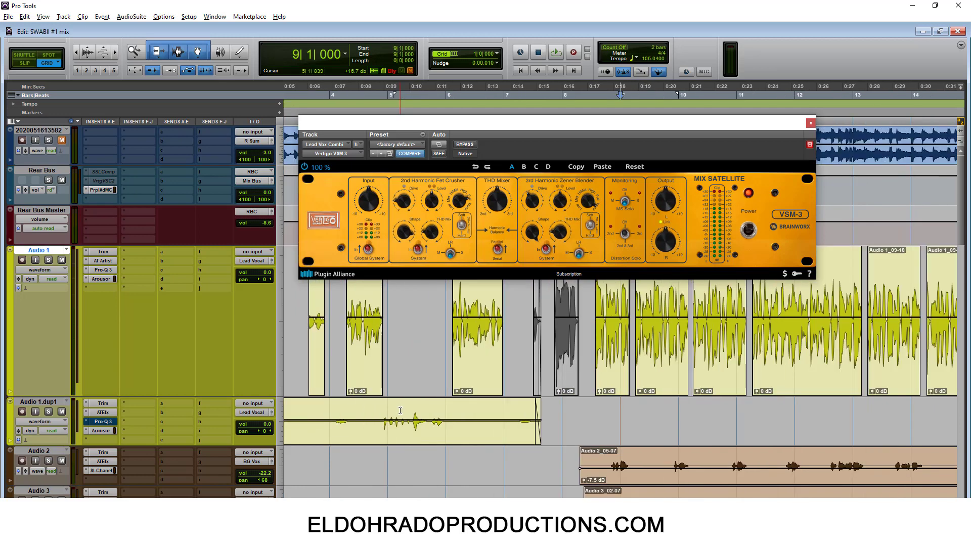
pyautogui.click(603, 379)
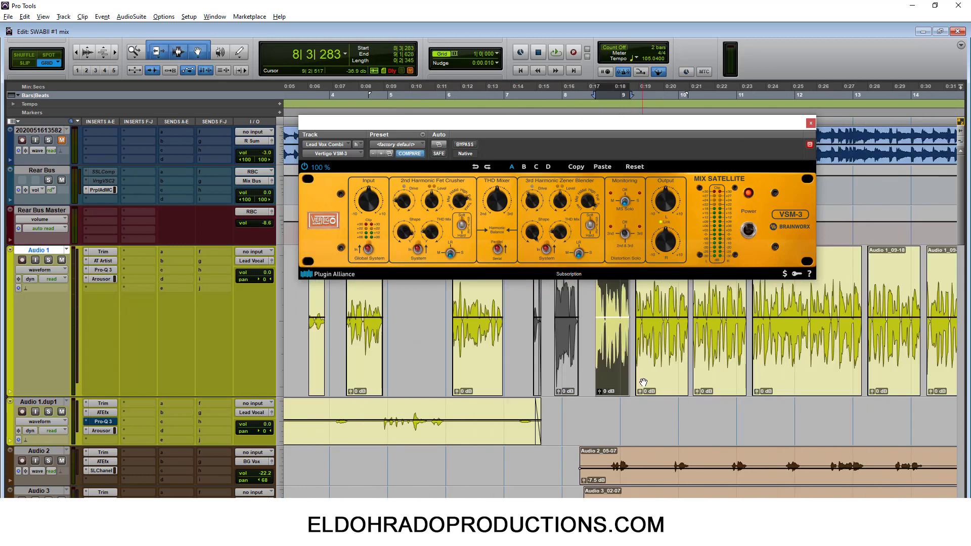
pyautogui.keyDown('shift'); pyautogui.click(718, 380); pyautogui.keyUp('shift')
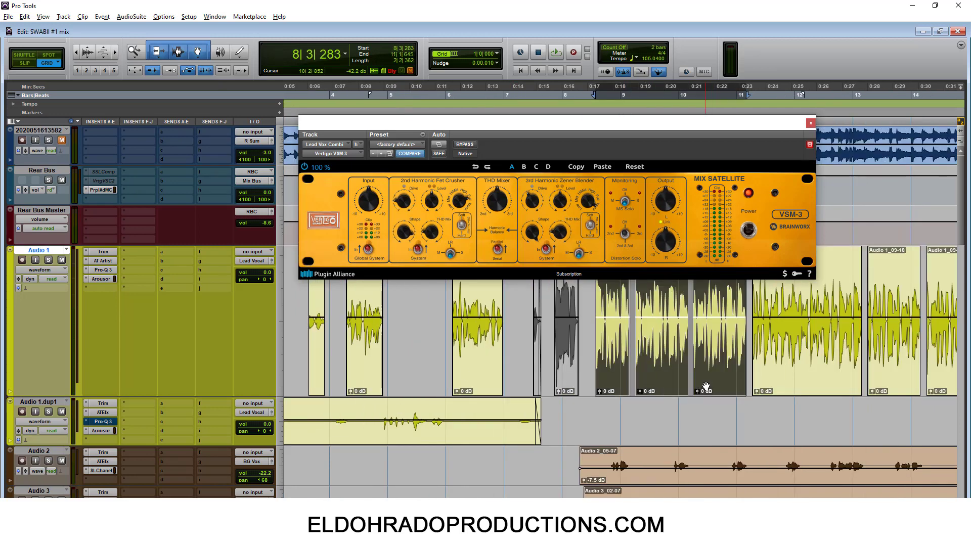
# In the mixer, mute sends A through I on the lead vocal combine track and mute the background vocal combine track.
pyautogui.hotkey('ctrl', '=')
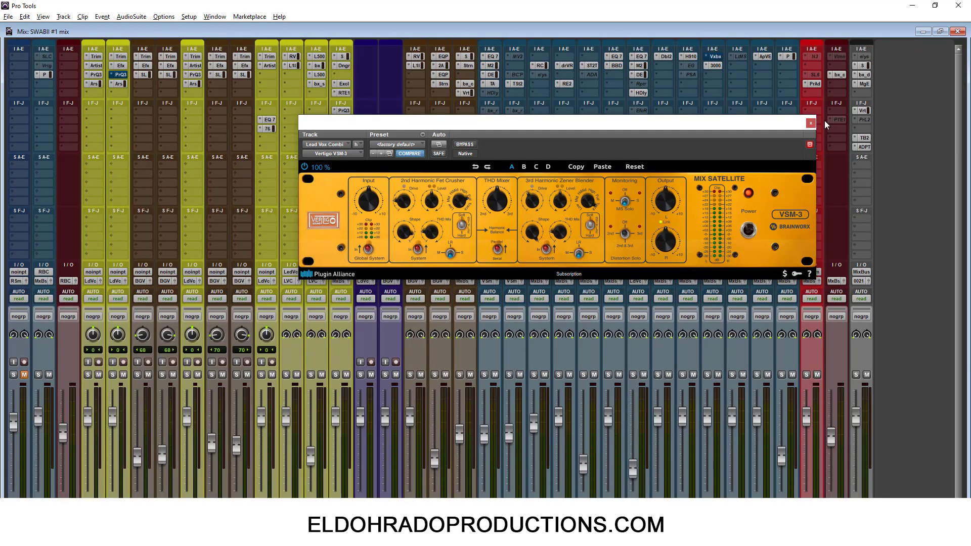
pyautogui.moveTo(806, 126); pyautogui.dragTo(754, 336)
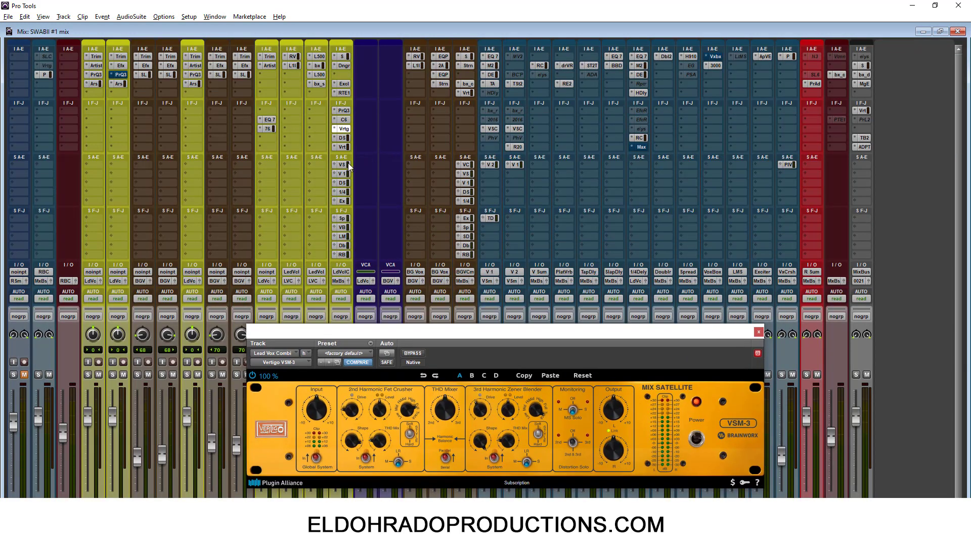
pyautogui.moveTo(344, 164); pyautogui.dragTo(344, 255)
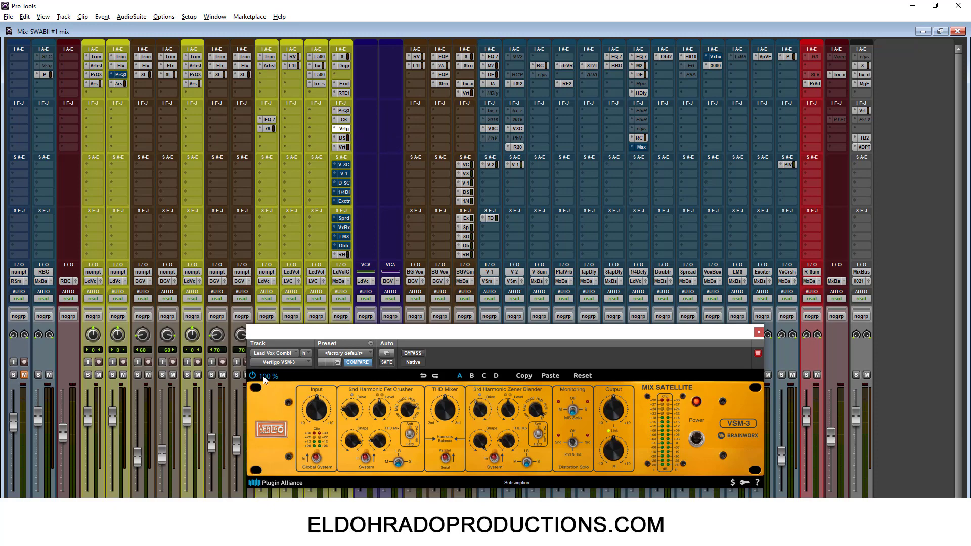
pyautogui.moveTo(451, 333); pyautogui.dragTo(468, 173)
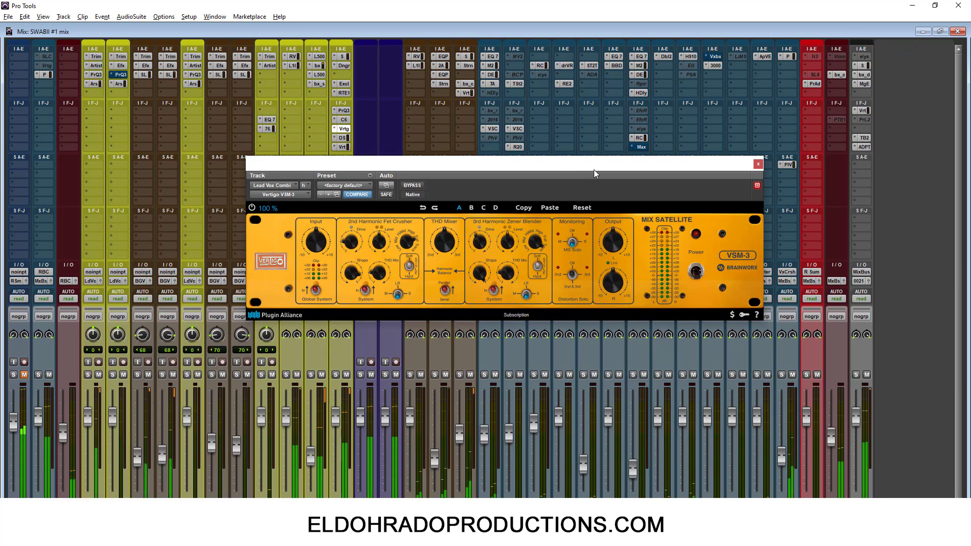
pyautogui.click(470, 375)
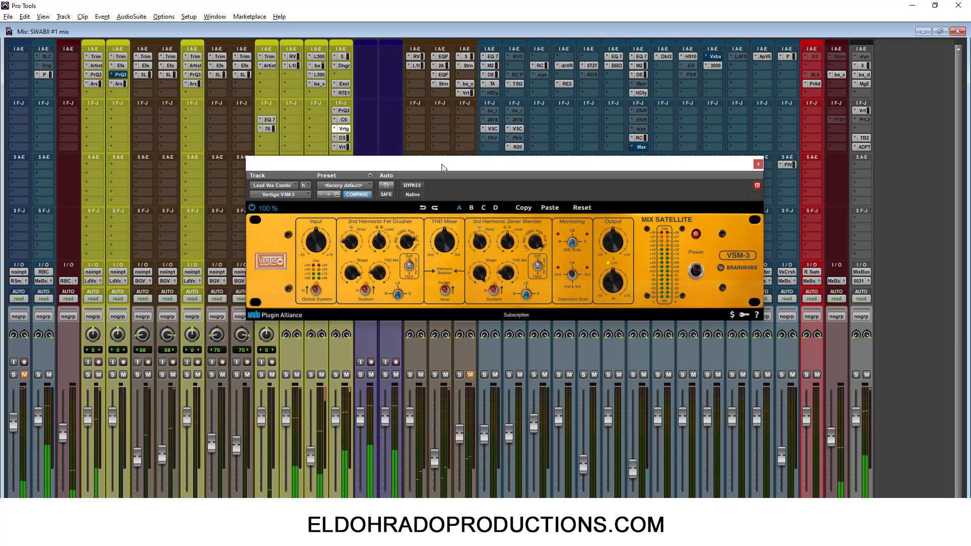
pyautogui.moveTo(442, 164); pyautogui.dragTo(455, 143)
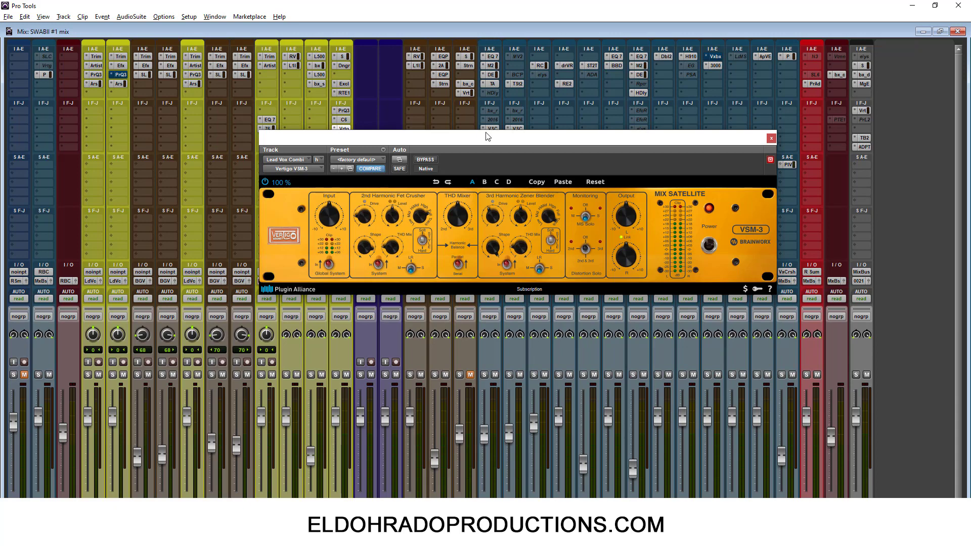
pyautogui.moveTo(487, 137); pyautogui.dragTo(445, 193)
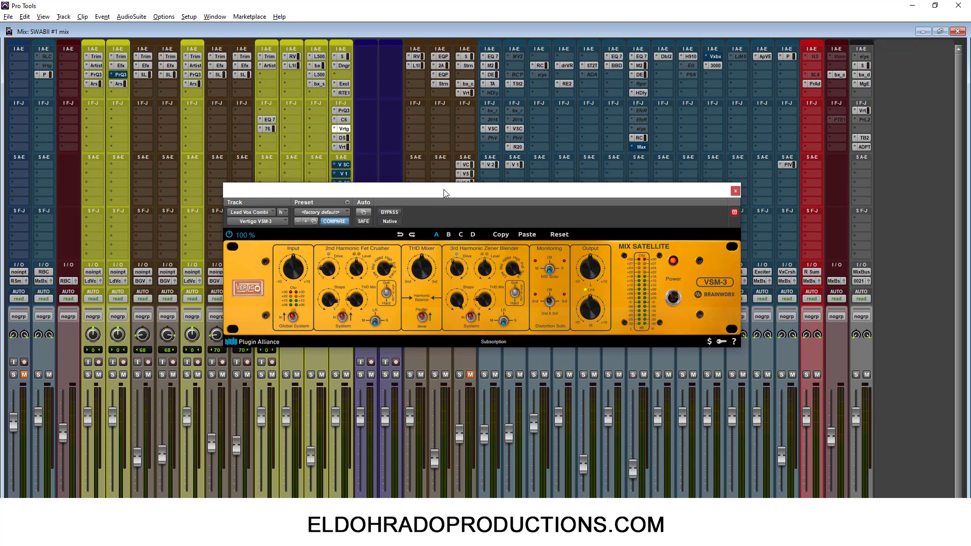
pyautogui.moveTo(444, 193); pyautogui.dragTo(453, 152)
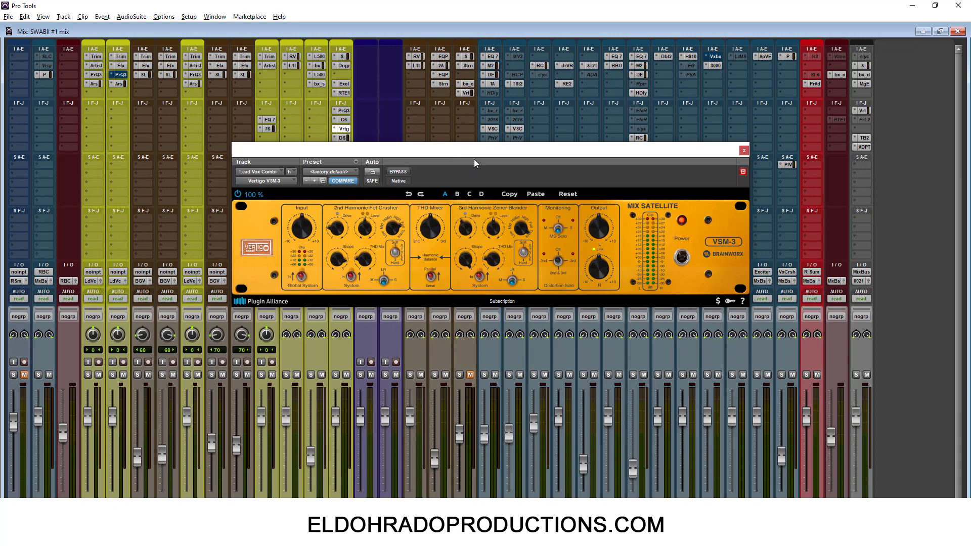
# Play the selection and audition the 2nd Harmonic Fet Crusher with Drive at about 28 %, adjusting THD Mix and comparing its soft and hard modes.
pyautogui.press('space')
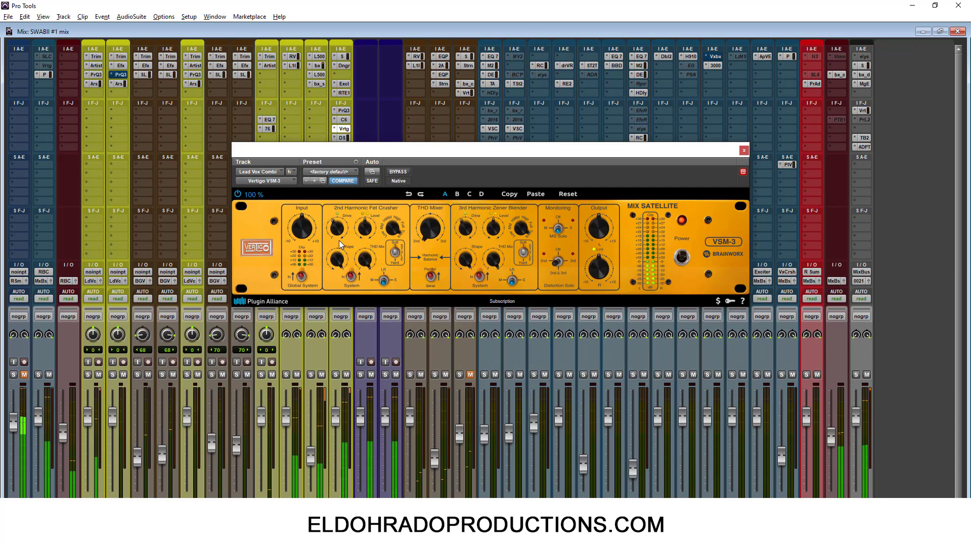
pyautogui.moveTo(336, 233)
pyautogui.mouseDown()
pyautogui.moveTo(332, 294)
pyautogui.moveTo(342, 218)
pyautogui.mouseUp()
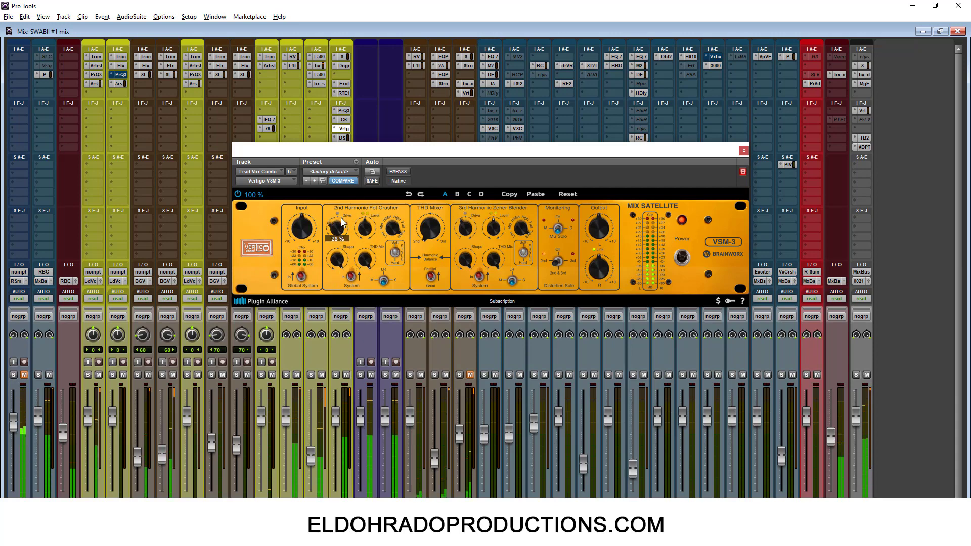
pyautogui.moveTo(364, 260); pyautogui.dragTo(365, 318)
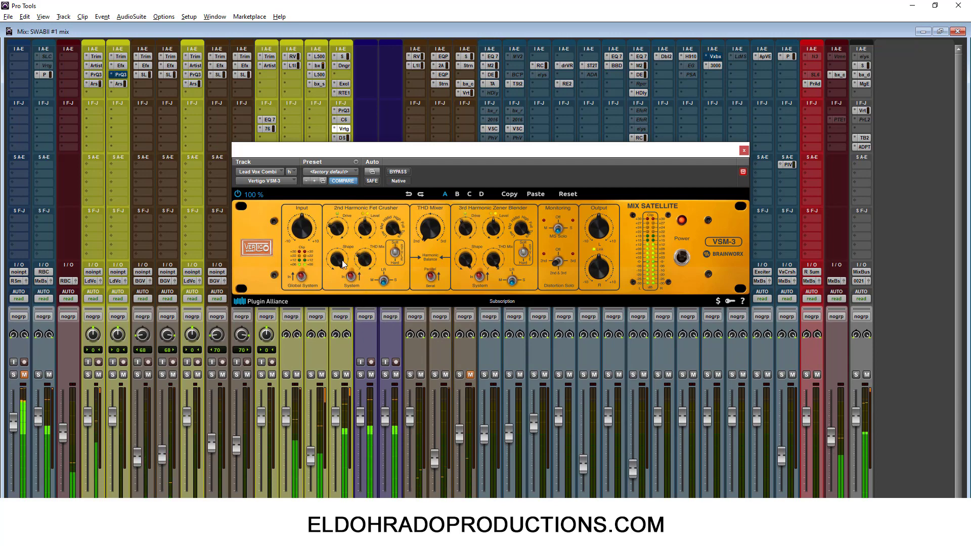
pyautogui.click(397, 259)
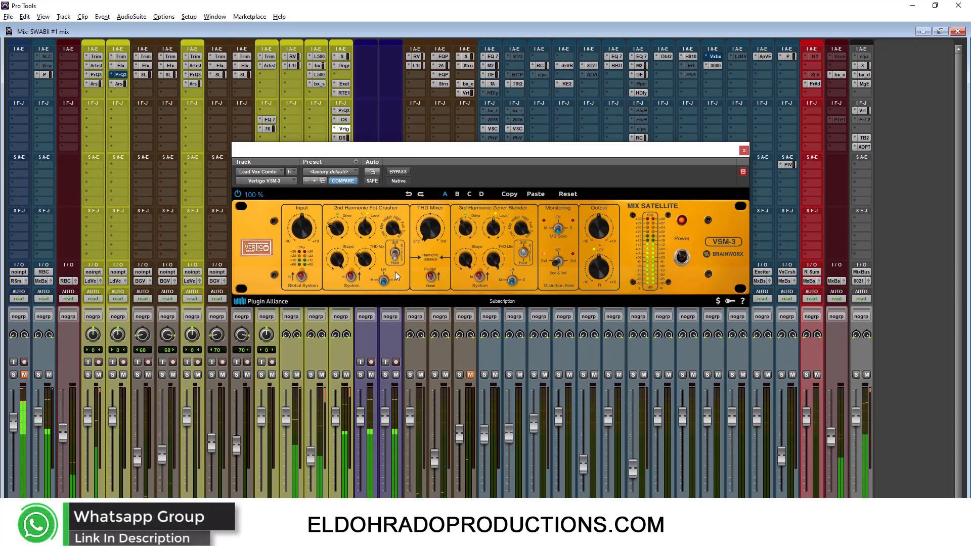
pyautogui.click(396, 258)
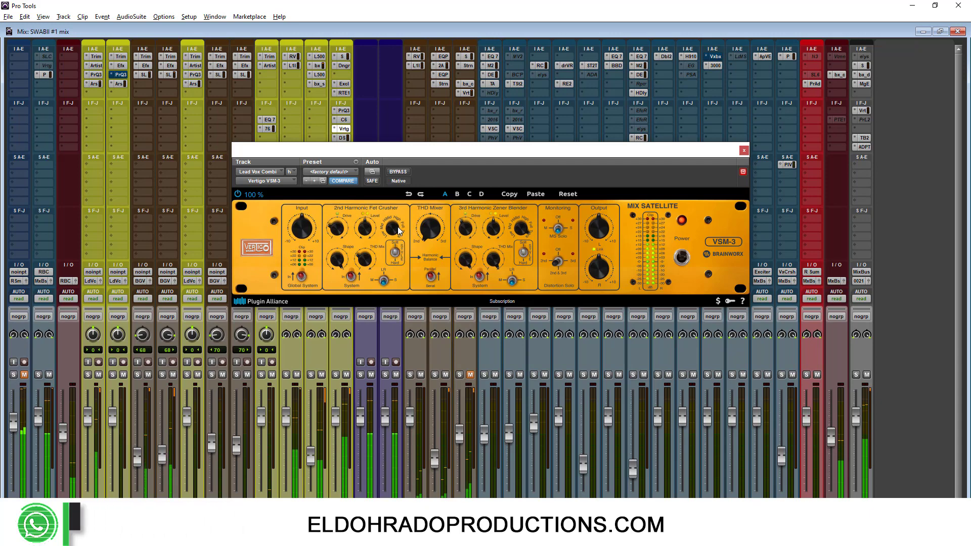
# Select the seven vocal clips on Audio 1 from about bar 8 through bar 16, play them and return to the mixer.
pyautogui.click(957, 31)
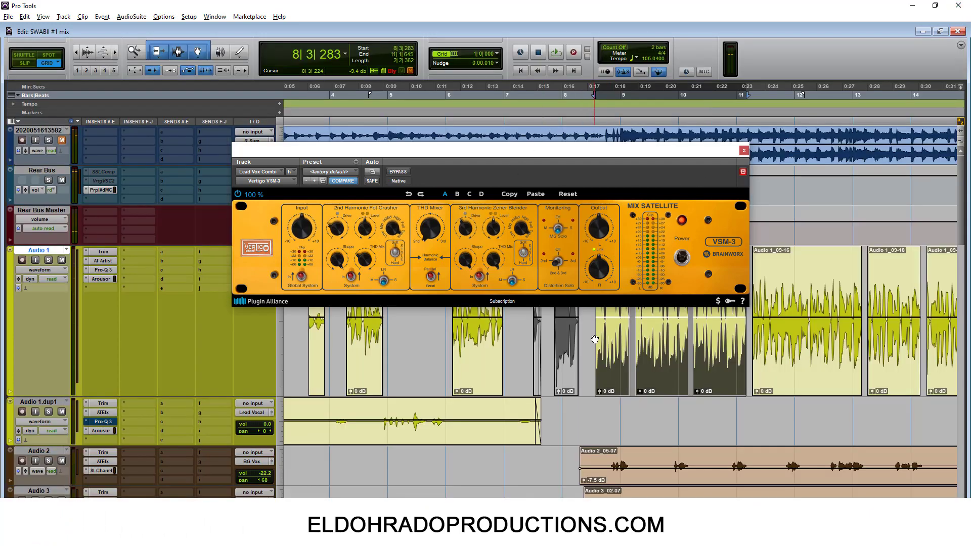
pyautogui.hotkey('ctrl', '[')
pyautogui.click(523, 391)
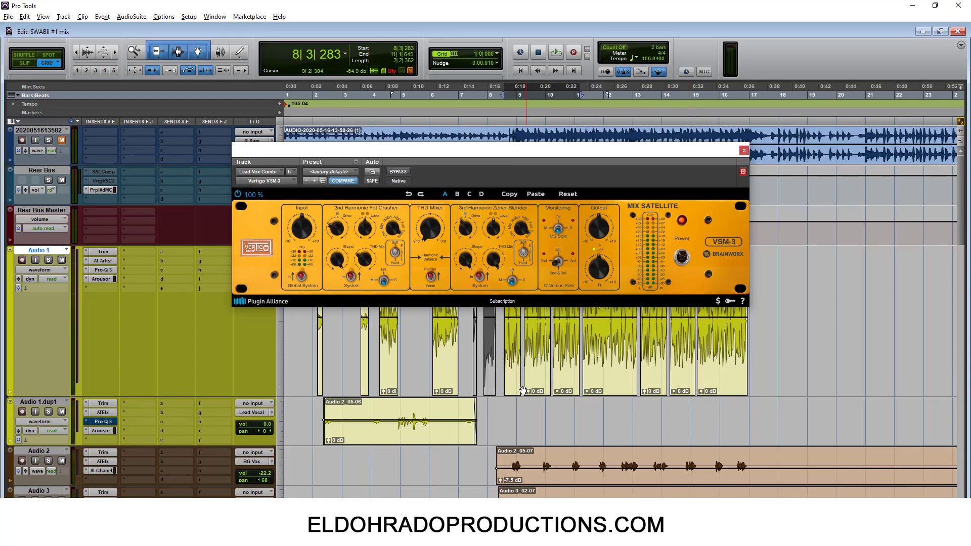
pyautogui.click(512, 383)
pyautogui.keyDown('shift'); pyautogui.click(723, 388); pyautogui.keyUp('shift')
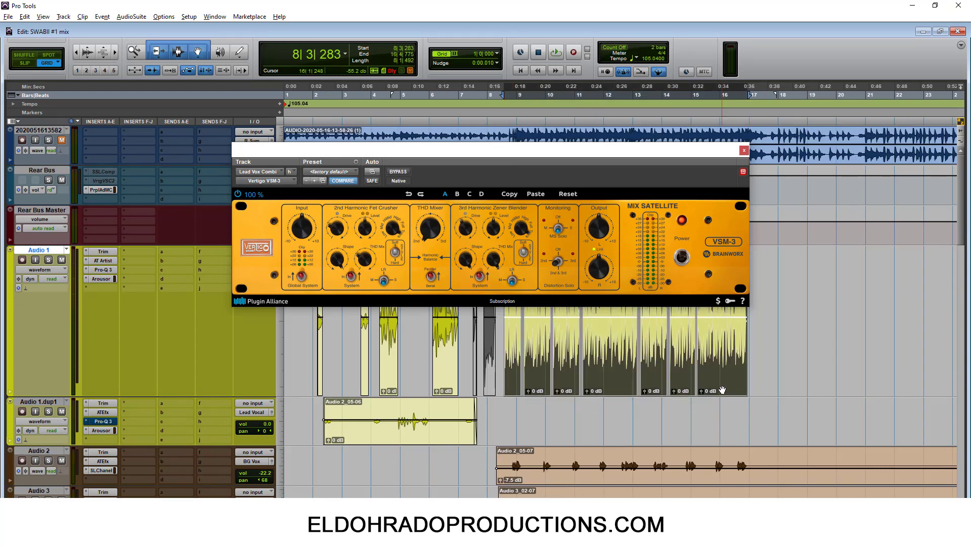
pyautogui.press('space')
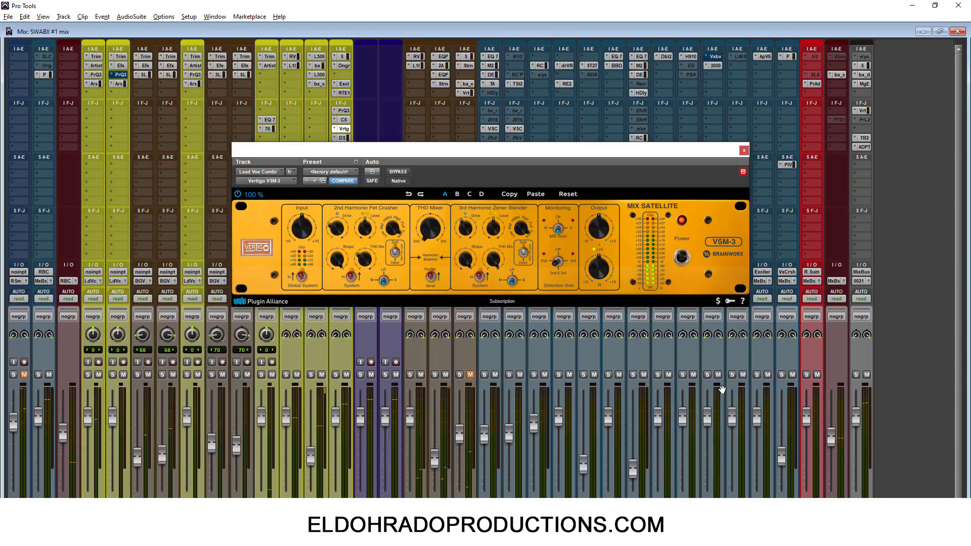
pyautogui.hotkey('ctrl', '=')
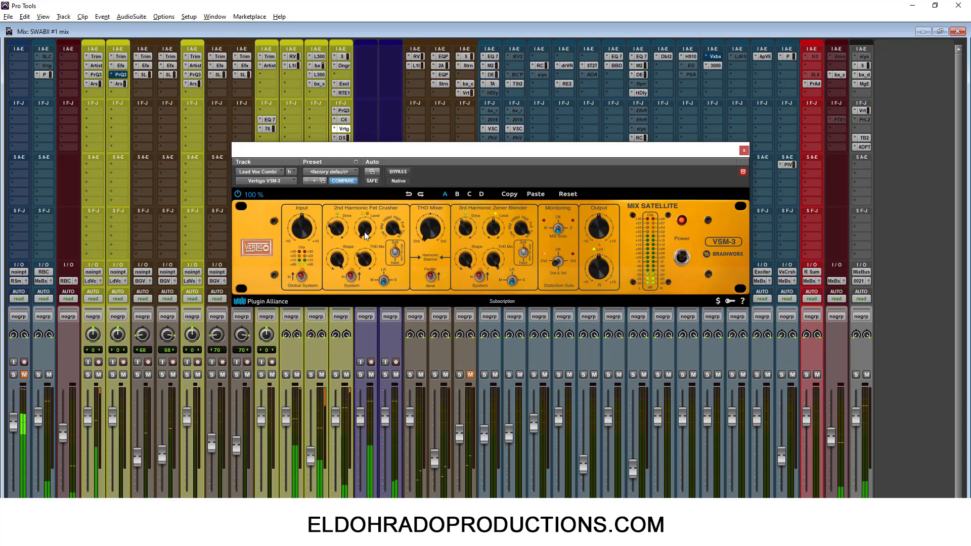
# Reset the 2nd Harmonic Fet Crusher's Level to its default and adjust its THD Mix during playback.
pyautogui.press('alt')
pyautogui.keyDown('alt'); pyautogui.click(367, 231); pyautogui.keyUp('alt')
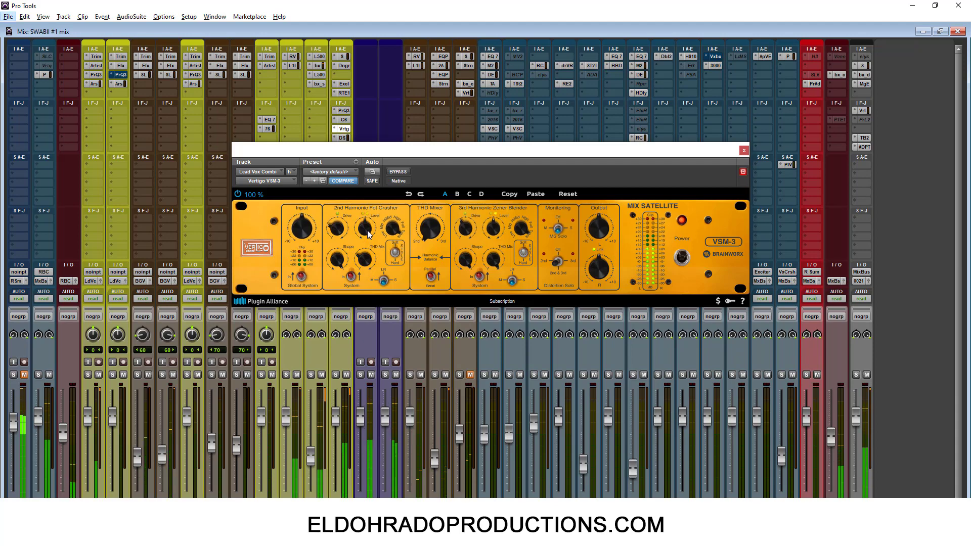
pyautogui.press('alt')
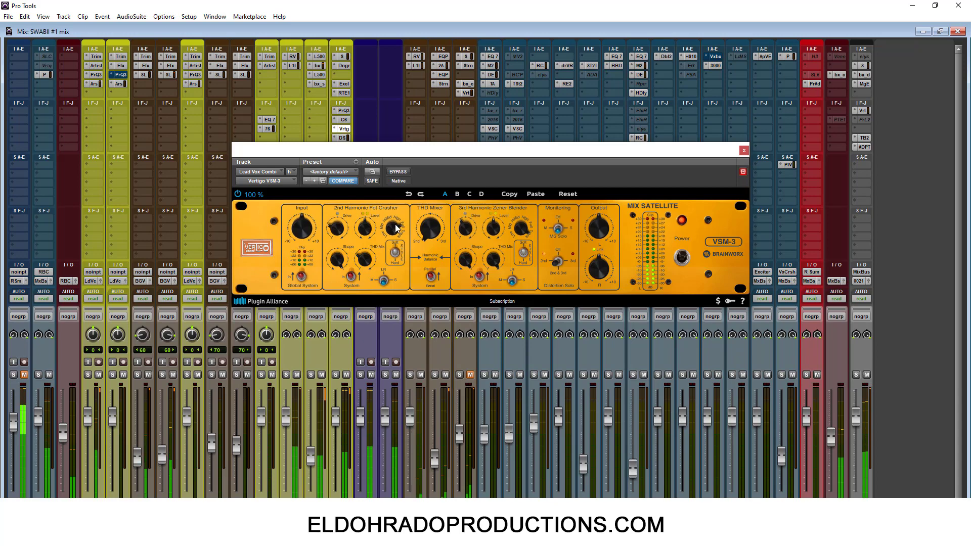
pyautogui.moveTo(395, 237)
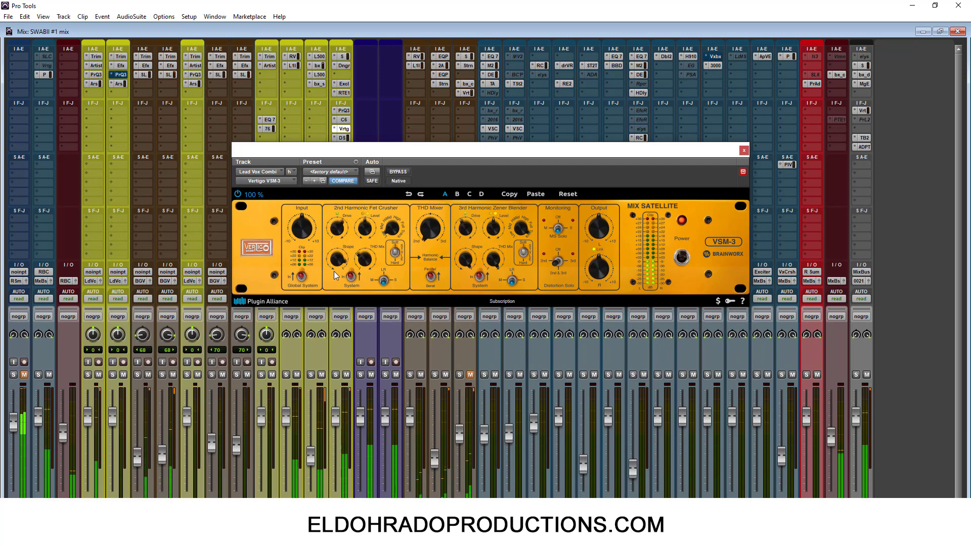
pyautogui.moveTo(369, 250)
pyautogui.moveTo(369, 250); pyautogui.dragTo(378, 229)
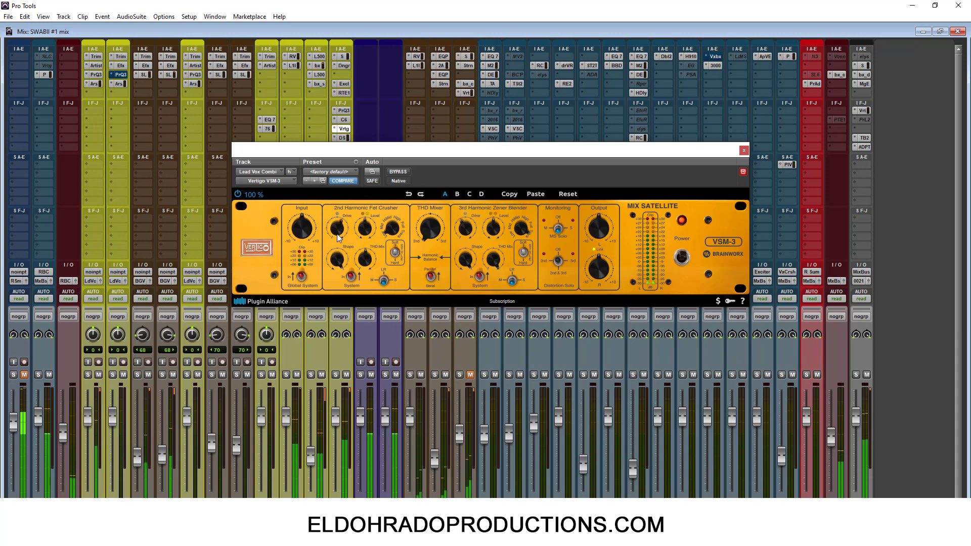
# Switch off the 3rd Harmonic Zener Blender and compare the vocal with the 2nd Harmonic Fet Crusher off and on.
pyautogui.click(353, 281)
pyautogui.click(481, 278)
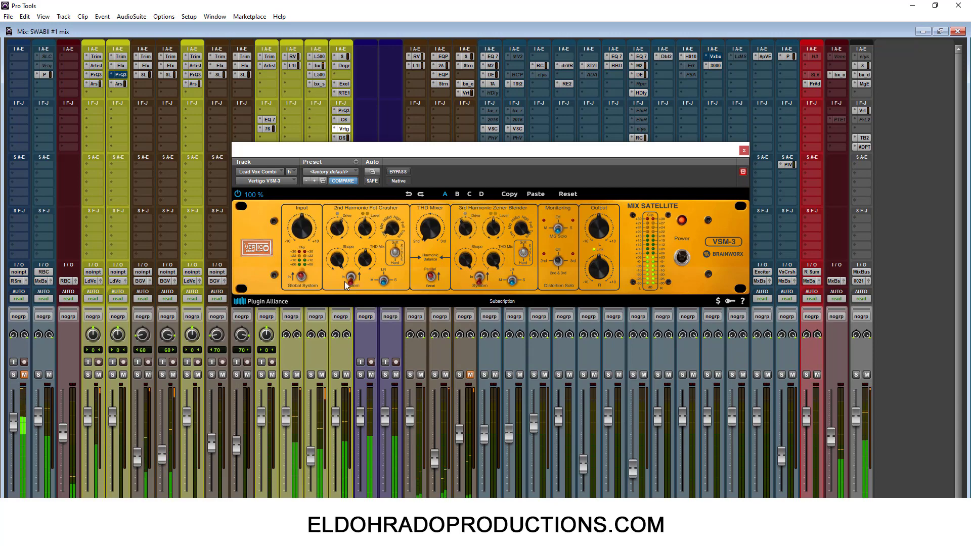
pyautogui.click(351, 277)
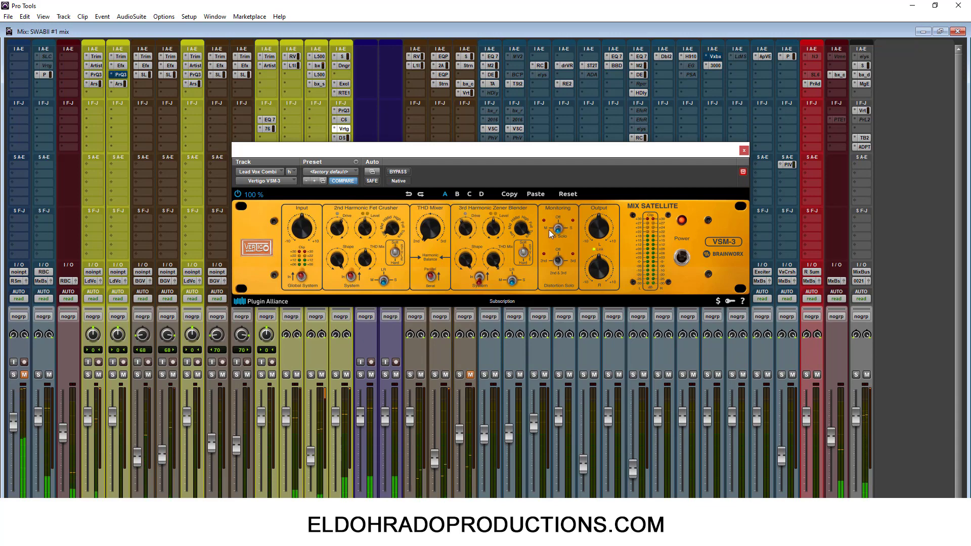
pyautogui.click(352, 279)
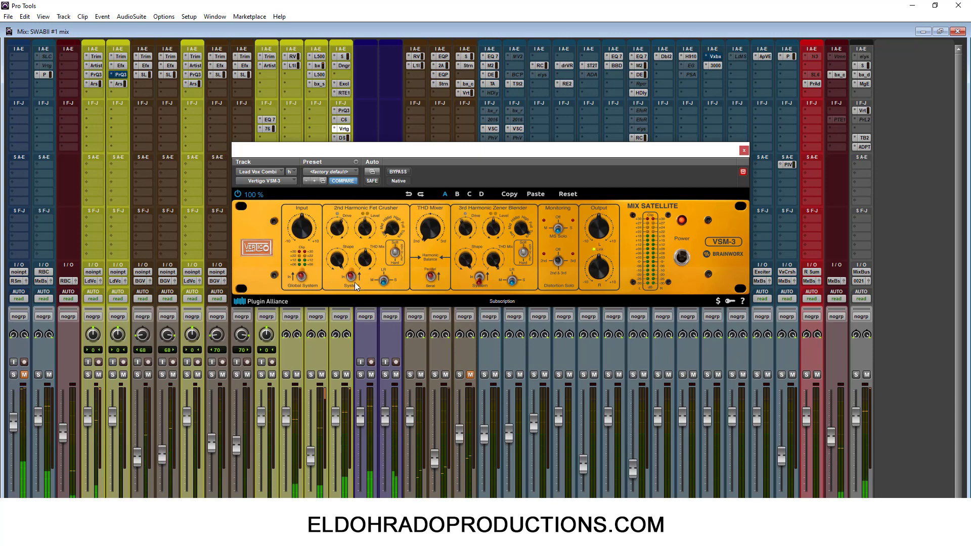
# Adjust the Fet Crusher's THD Mix and Drive, and compare the vocal with the VSM-3 bypassed and active.
pyautogui.moveTo(367, 262); pyautogui.dragTo(372, 254)
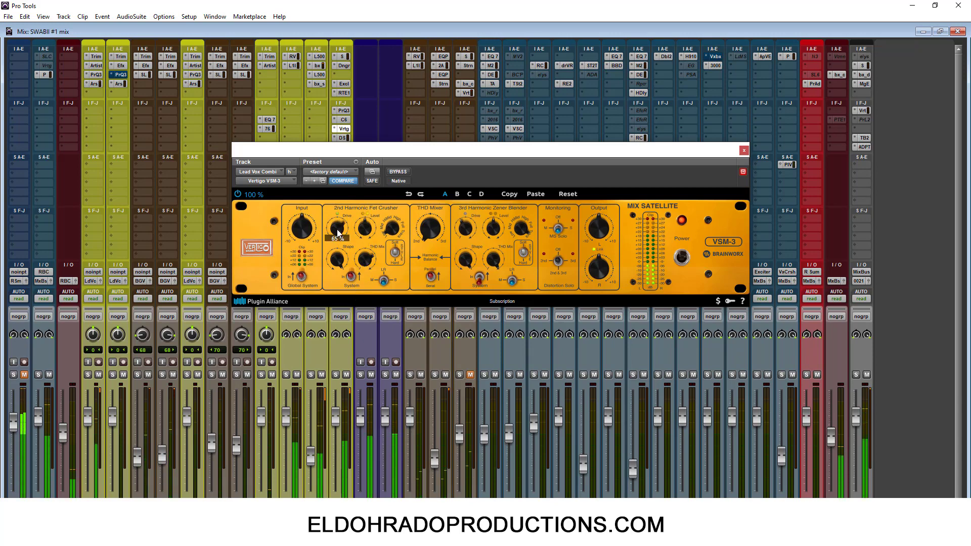
pyautogui.moveTo(338, 231)
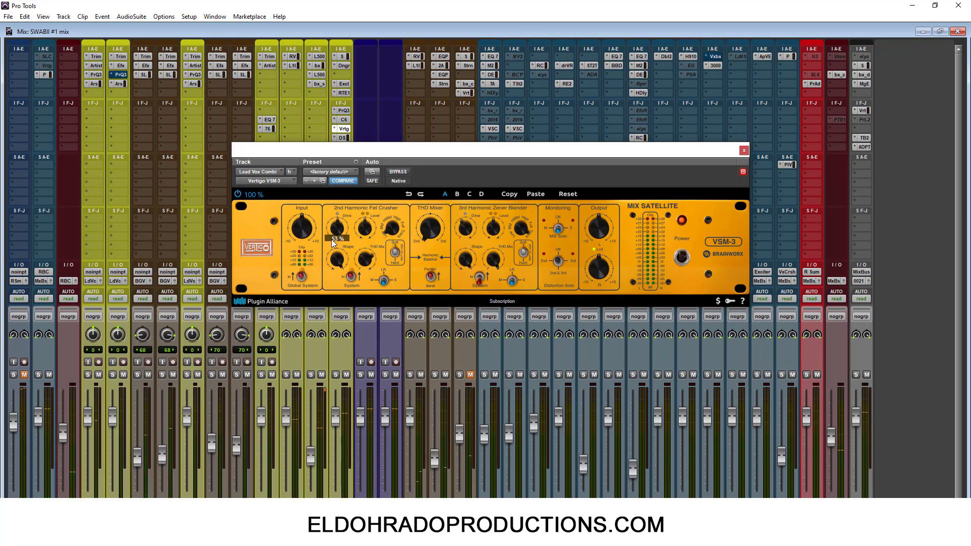
pyautogui.click(238, 194)
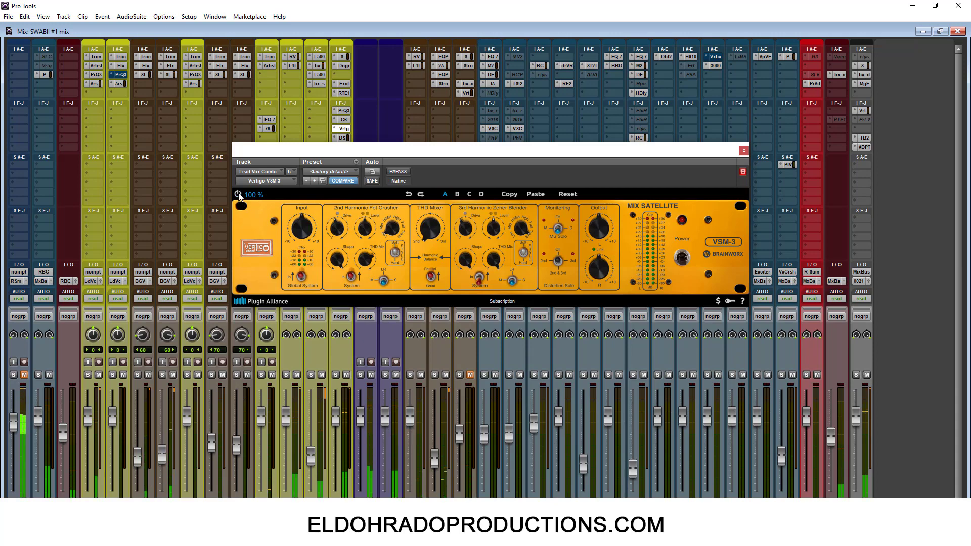
pyautogui.click(238, 194)
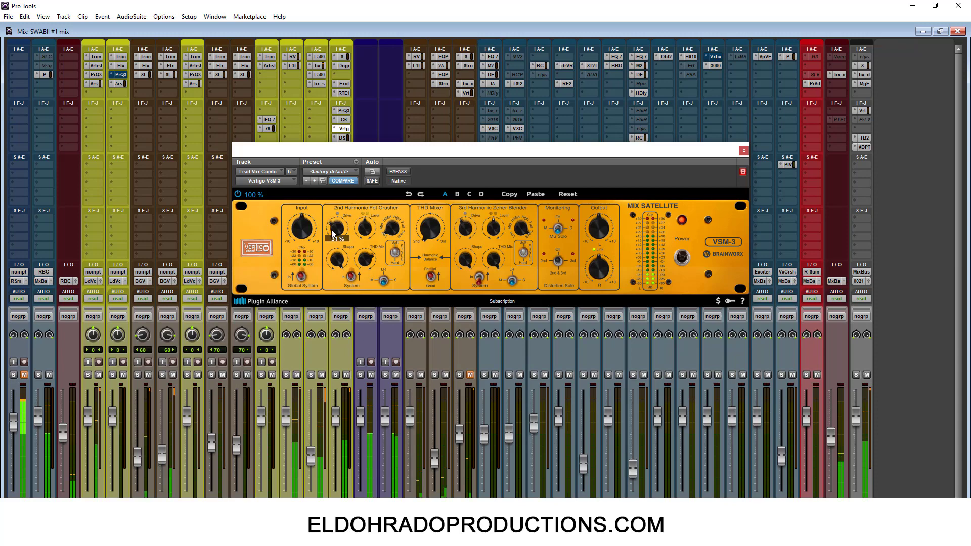
# Compare the vocal with the VSM-3 bypassed and active, and move the plug-in window slightly higher.
pyautogui.click(238, 194)
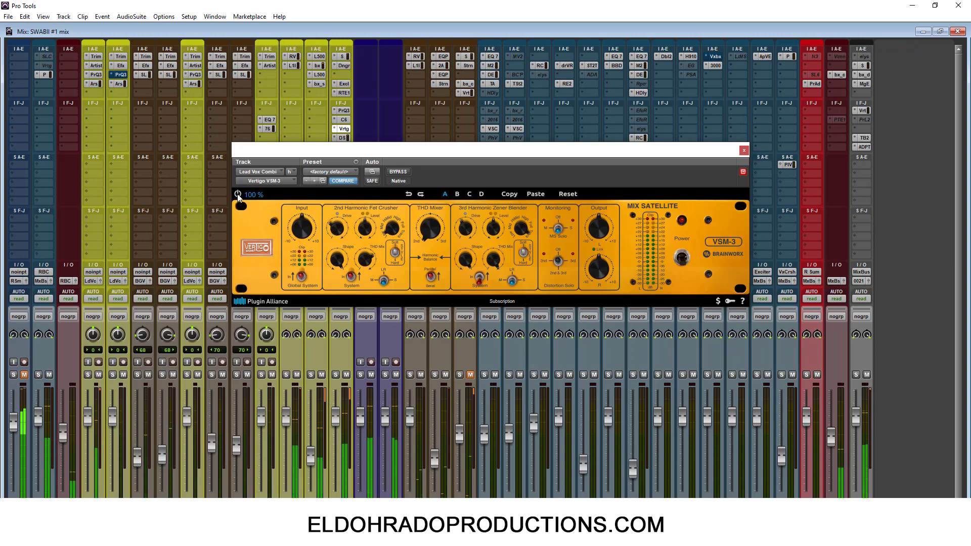
pyautogui.click(237, 195)
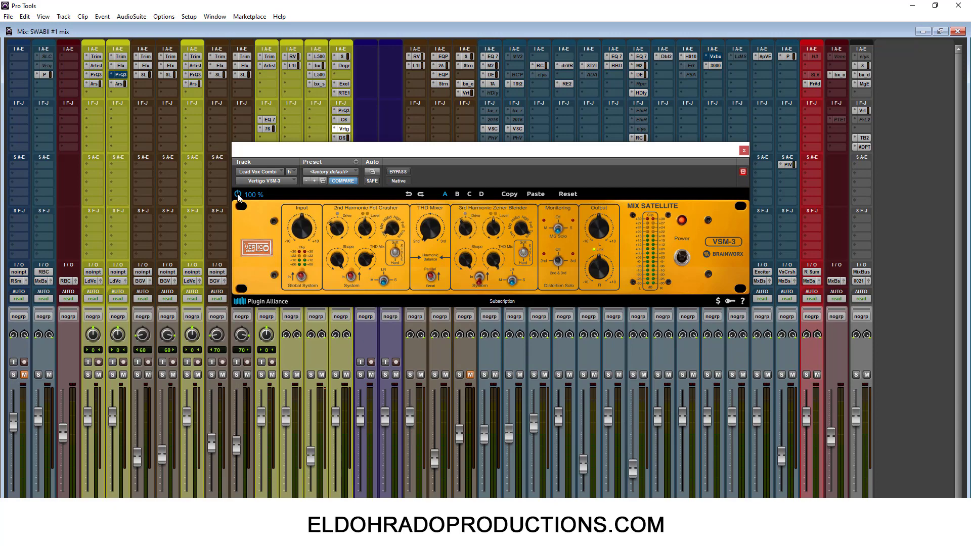
pyautogui.moveTo(432, 162); pyautogui.dragTo(434, 155)
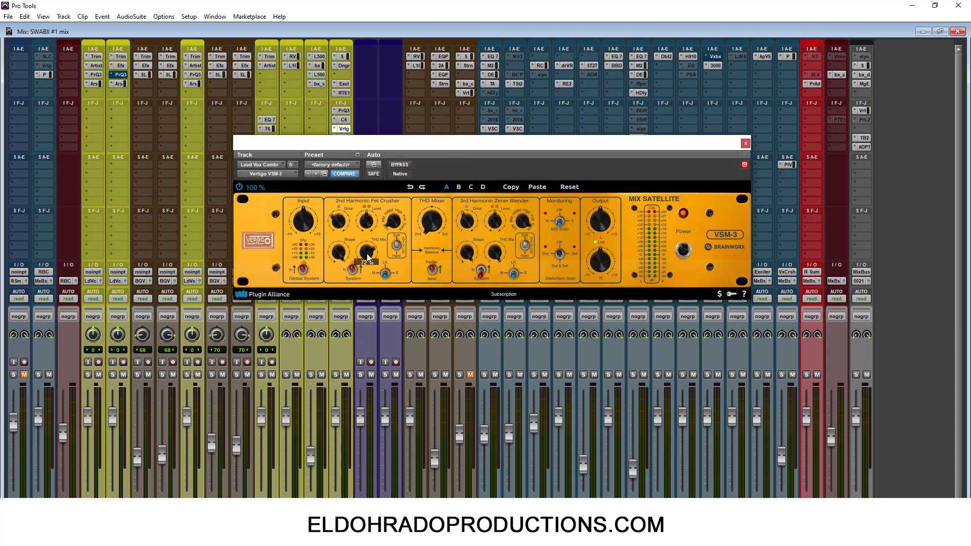
# Play the mix, lower the 2nd Harmonic Fet Crusher's THD Mix to about 55 %, and compare the vocal with the VSM-3 bypassed and active.
pyautogui.press('space')
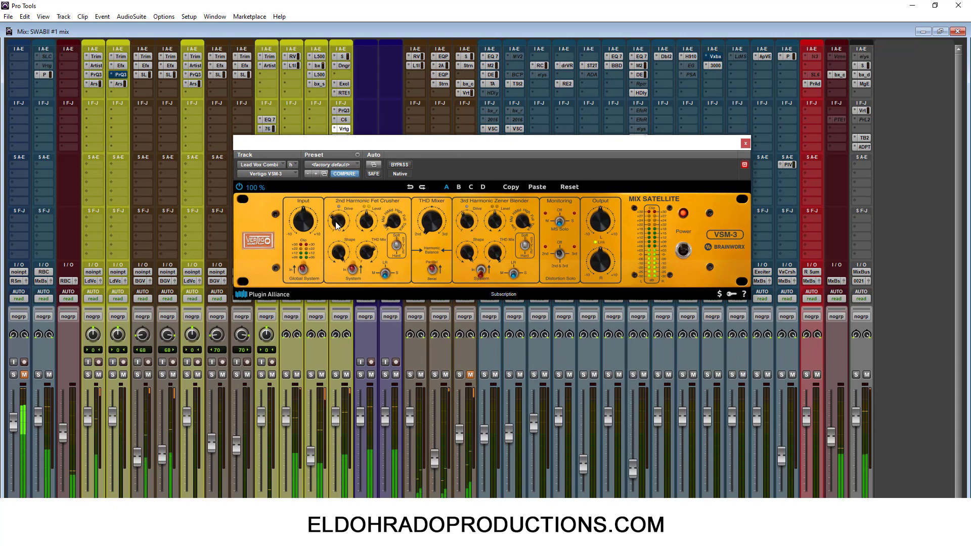
pyautogui.moveTo(368, 256); pyautogui.dragTo(368, 267)
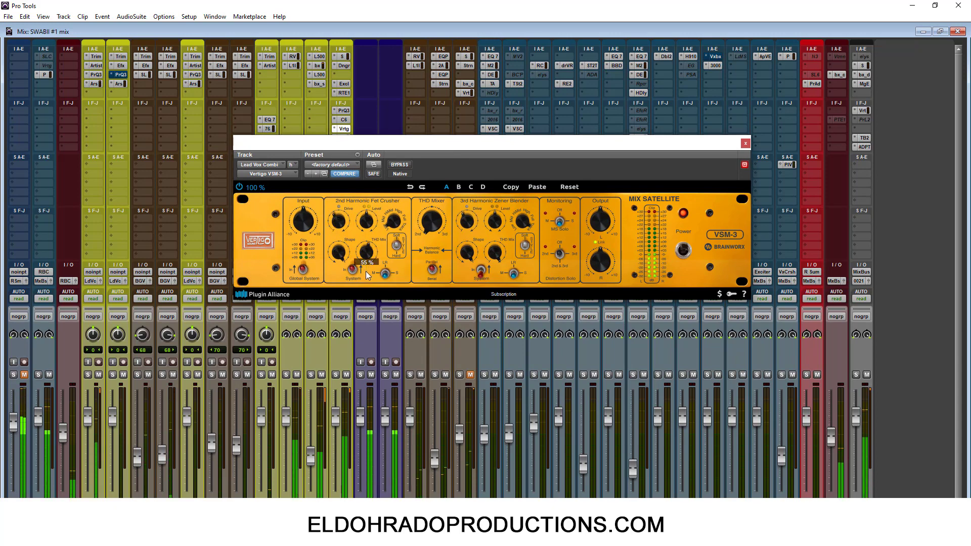
pyautogui.click(241, 186)
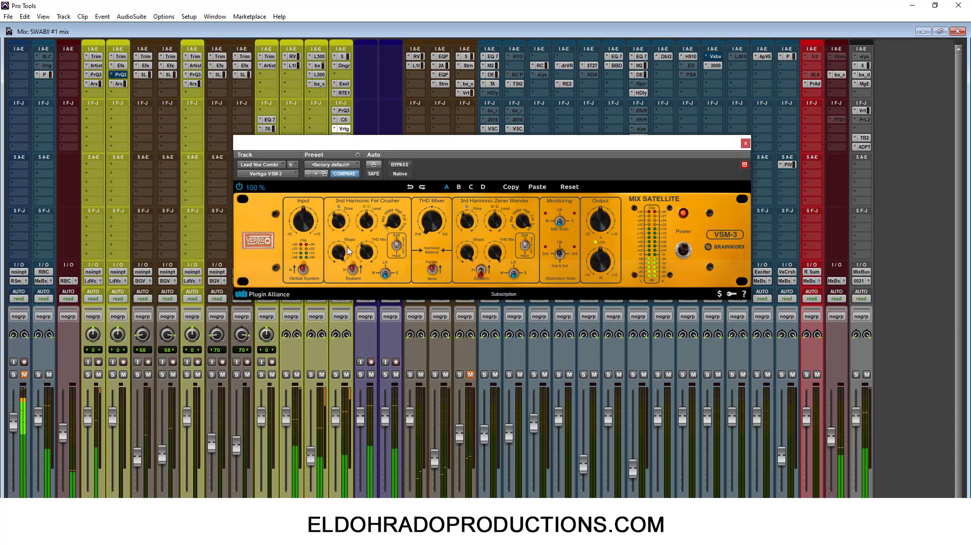
pyautogui.moveTo(363, 252)
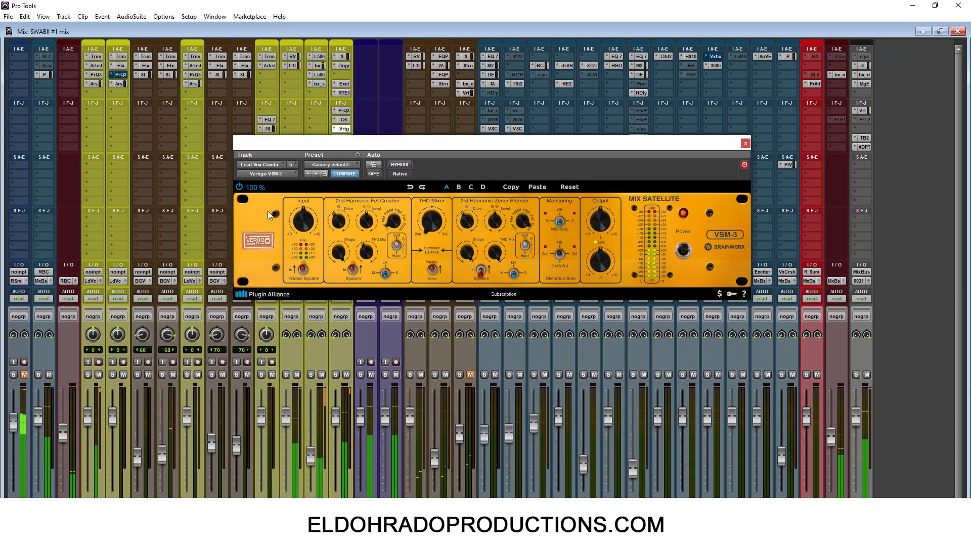
pyautogui.click(238, 190)
pyautogui.moveTo(358, 248); pyautogui.dragTo(357, 256)
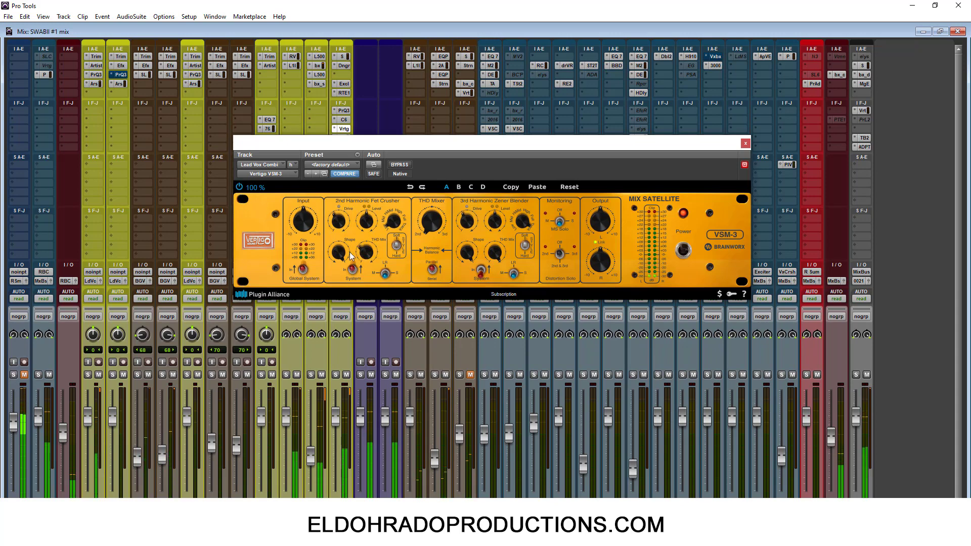
pyautogui.click(239, 187)
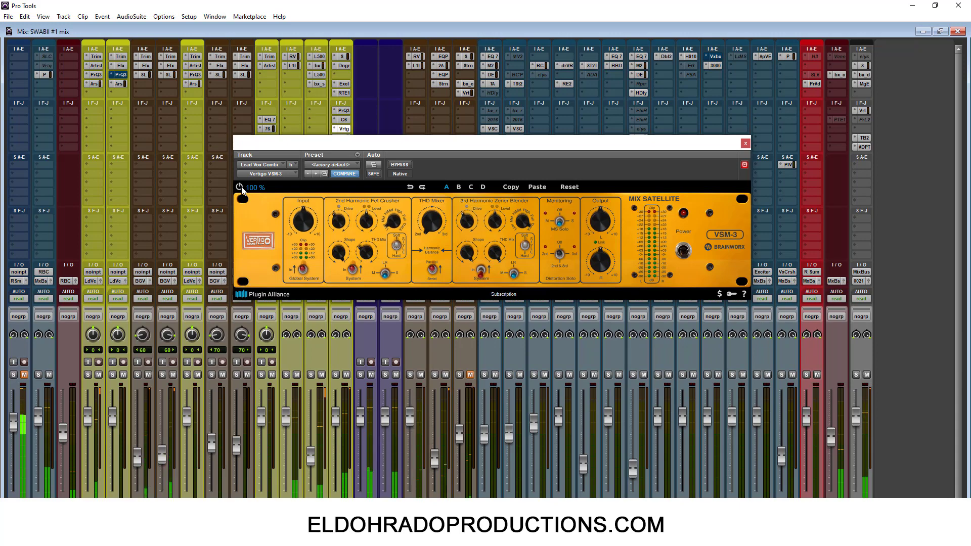
pyautogui.click(240, 187)
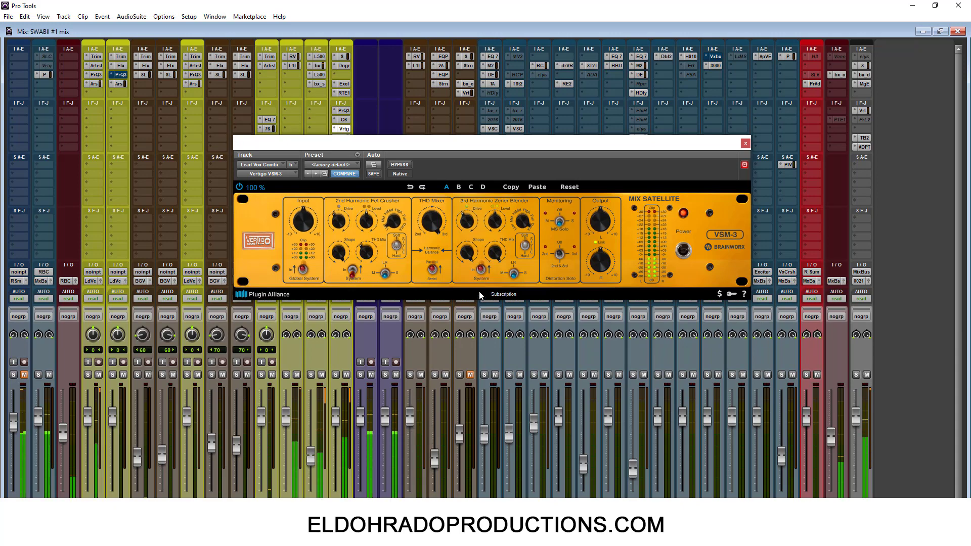
# Adjust the 3rd Harmonic Zener Blender's THD Mix during playback.
pyautogui.moveTo(464, 224)
pyautogui.moveTo(526, 225)
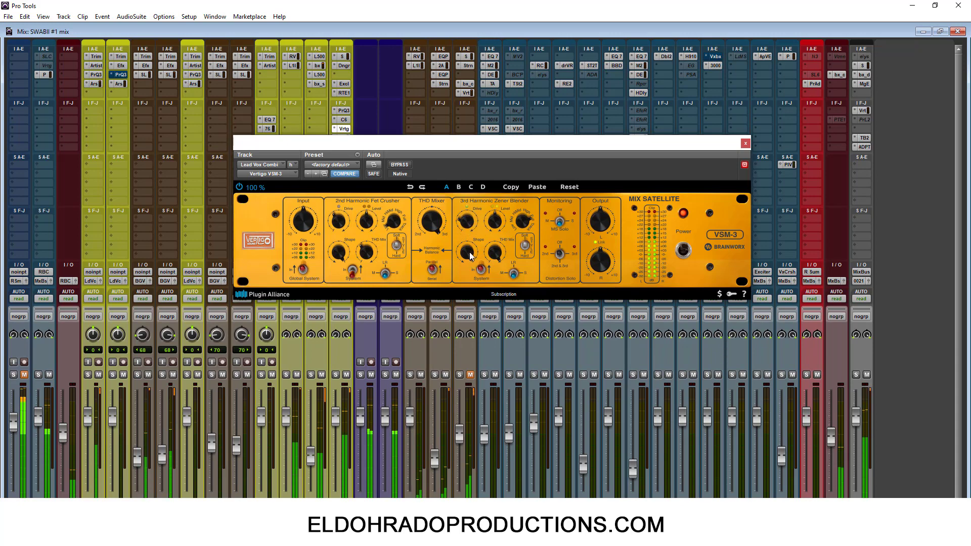
pyautogui.moveTo(467, 260)
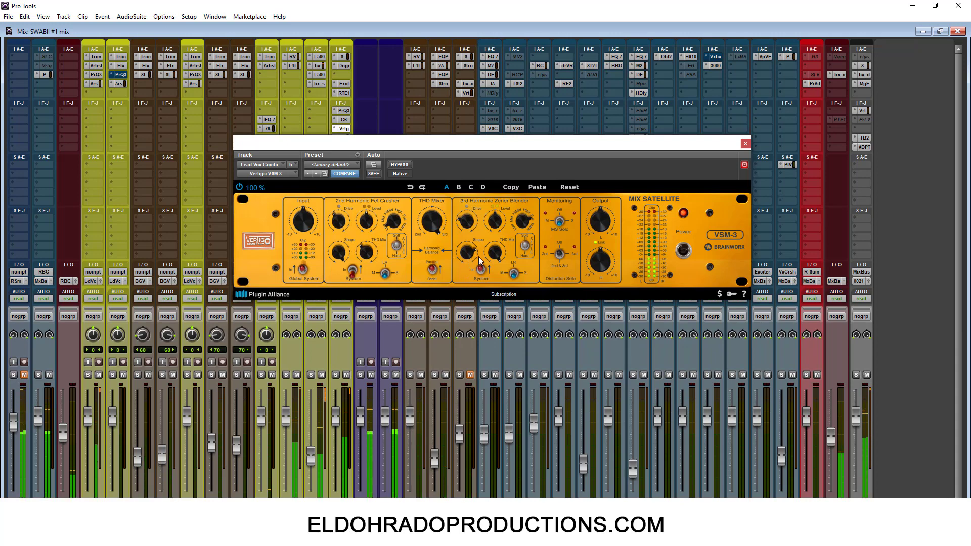
pyautogui.moveTo(491, 252); pyautogui.dragTo(491, 275)
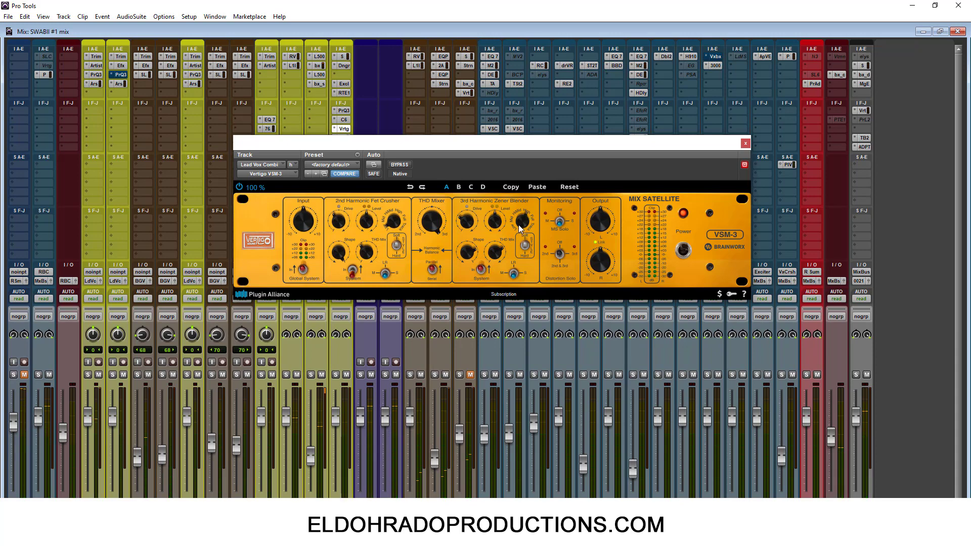
# Switch on both harmonic sections and adjust the THD Mixer's balance between the 2nd and 3rd harmonics.
pyautogui.click(481, 271)
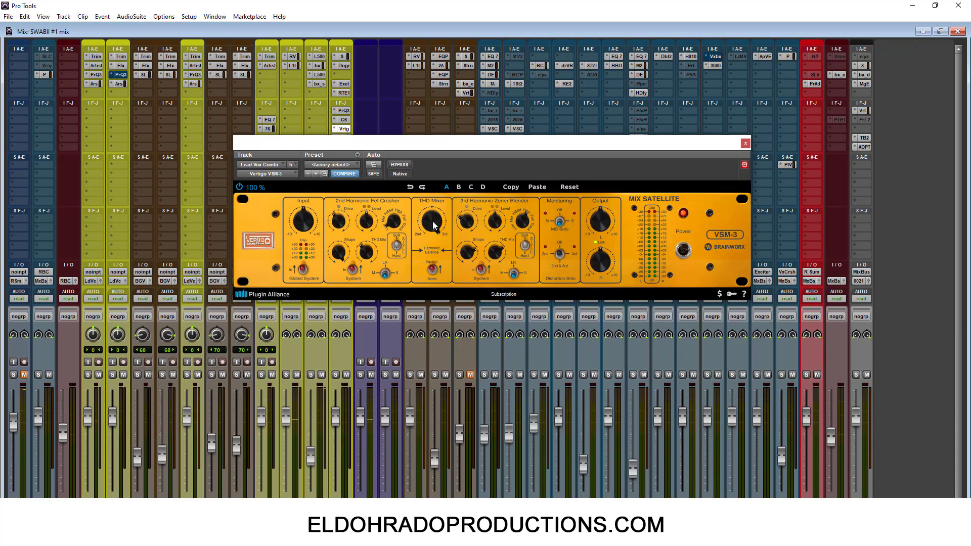
pyautogui.moveTo(433, 226); pyautogui.dragTo(433, 248)
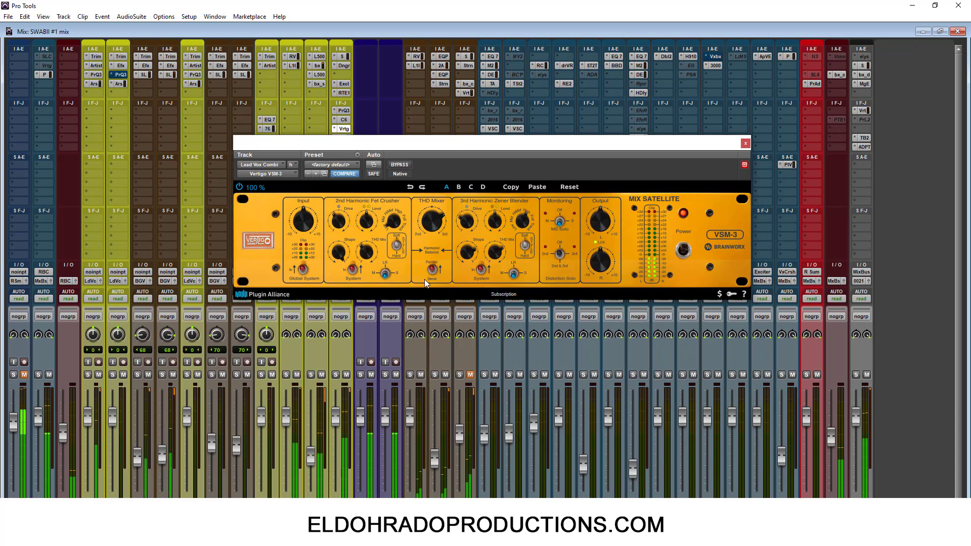